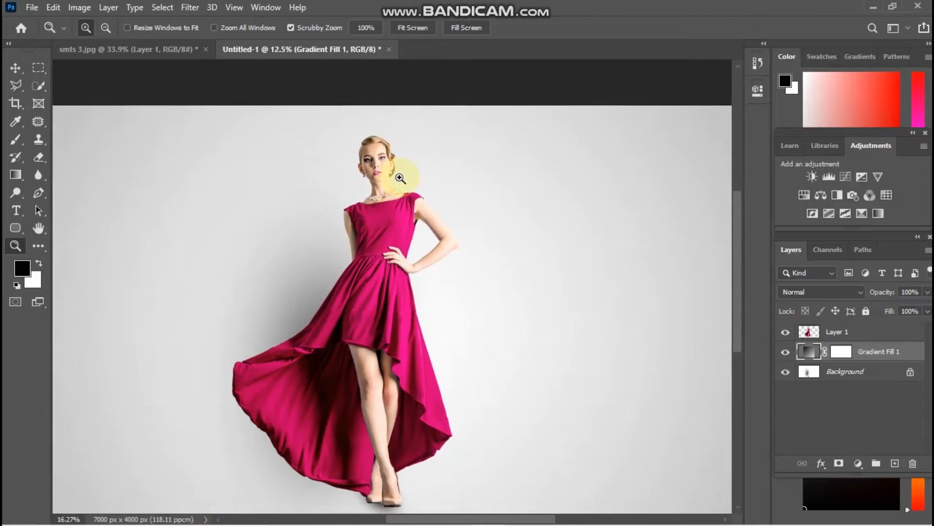
Copy a narrow vertical strip of Layer 1, running from the dress neckline down to the feet, onto a new layer
click(842, 332)
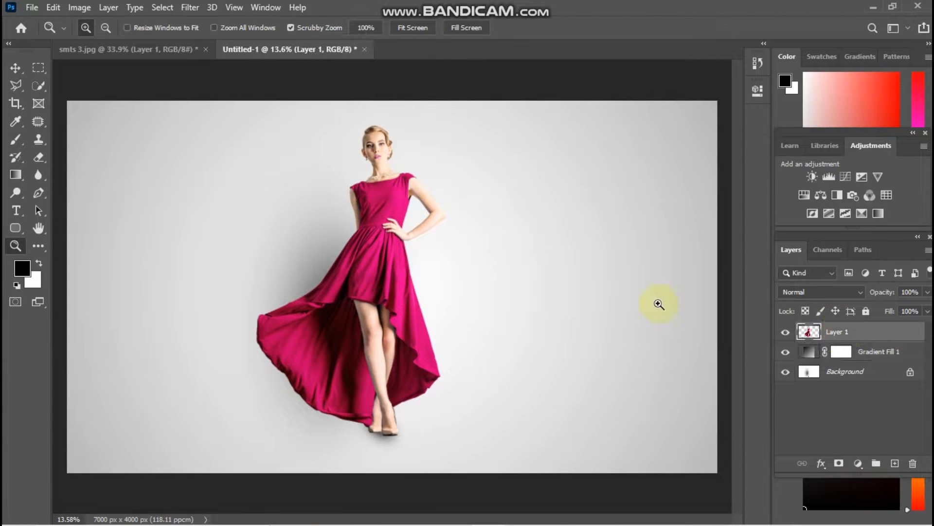
drag(396, 188, 401, 188)
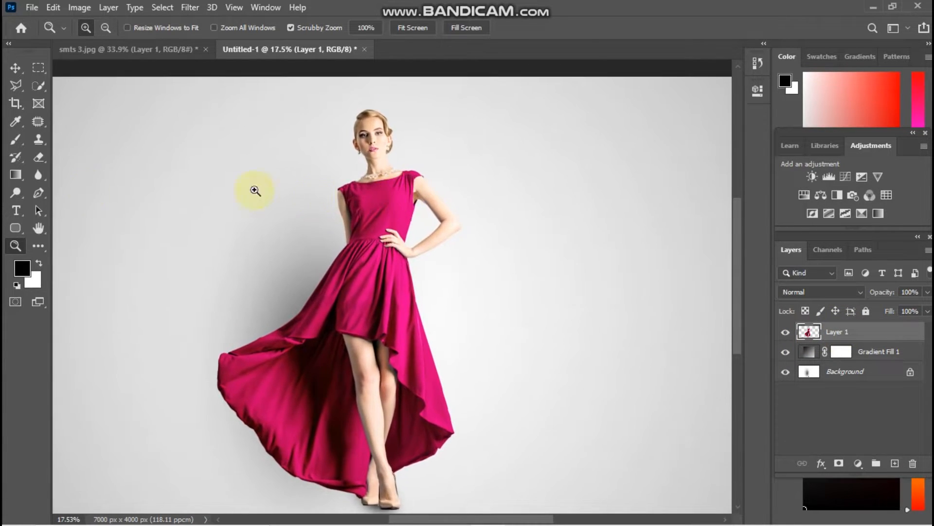
click(38, 69)
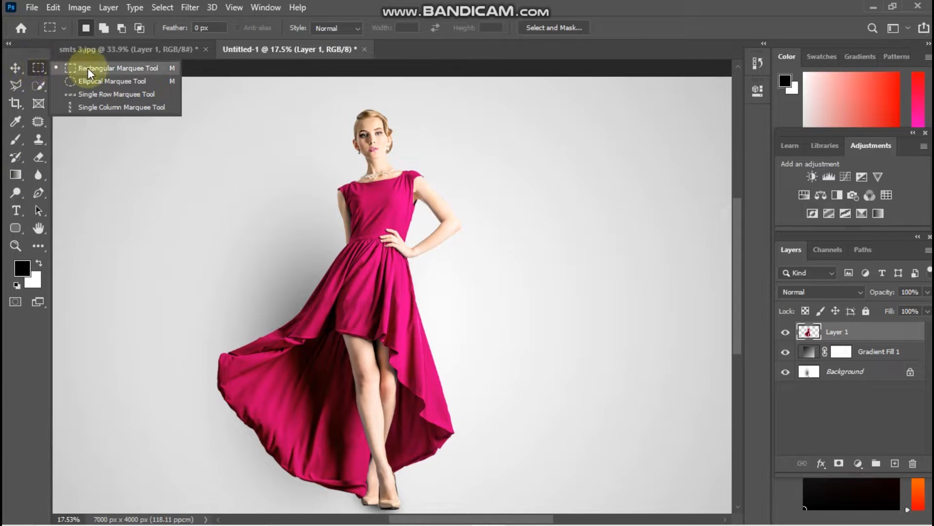
click(85, 69)
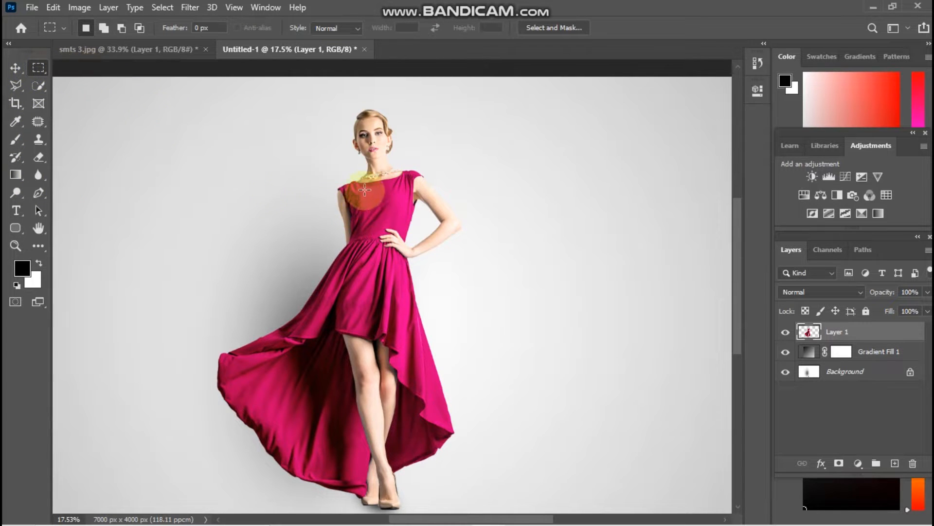
drag(365, 184, 374, 504)
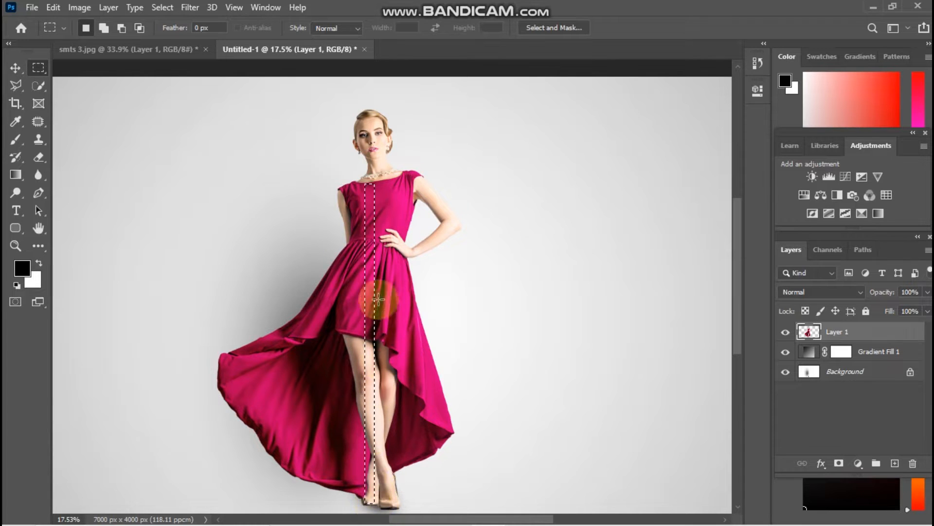
right_click(367, 255)
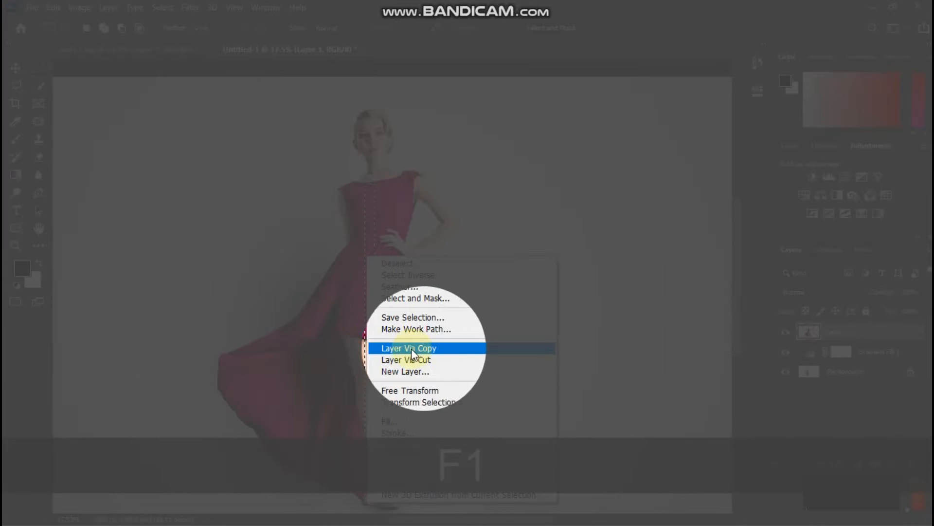
click(411, 348)
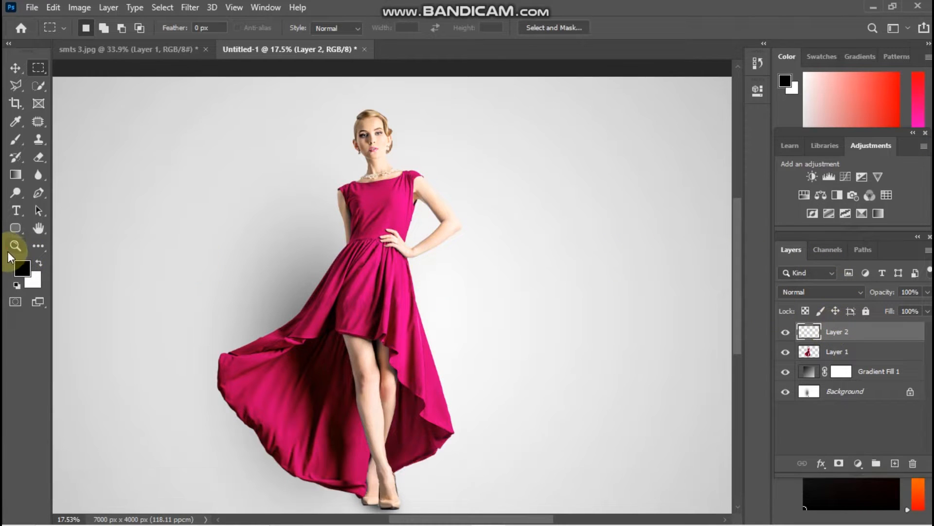
Stretch the copied strip horizontally in both directions to about 9732% width so it spans the whole canvas, keeping its height
click(15, 246)
drag(384, 269, 363, 269)
click(428, 266)
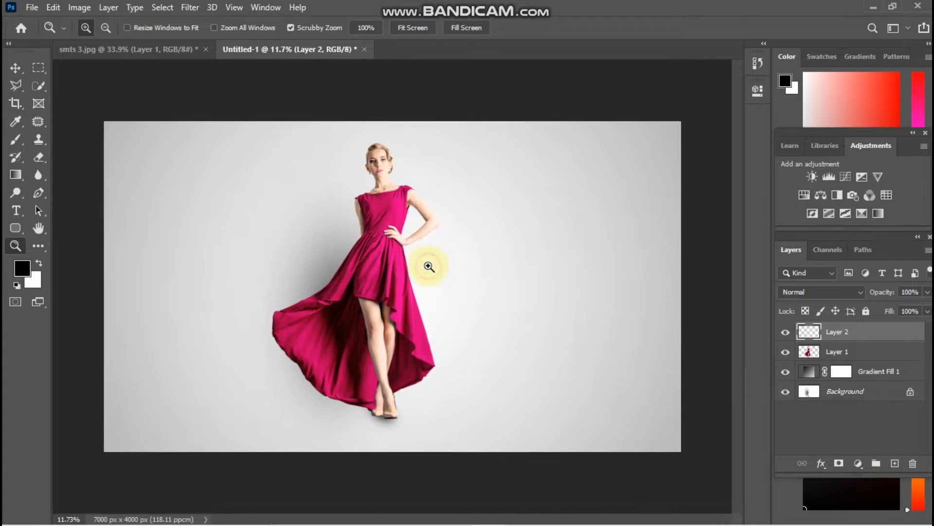
key(ctrl+t)
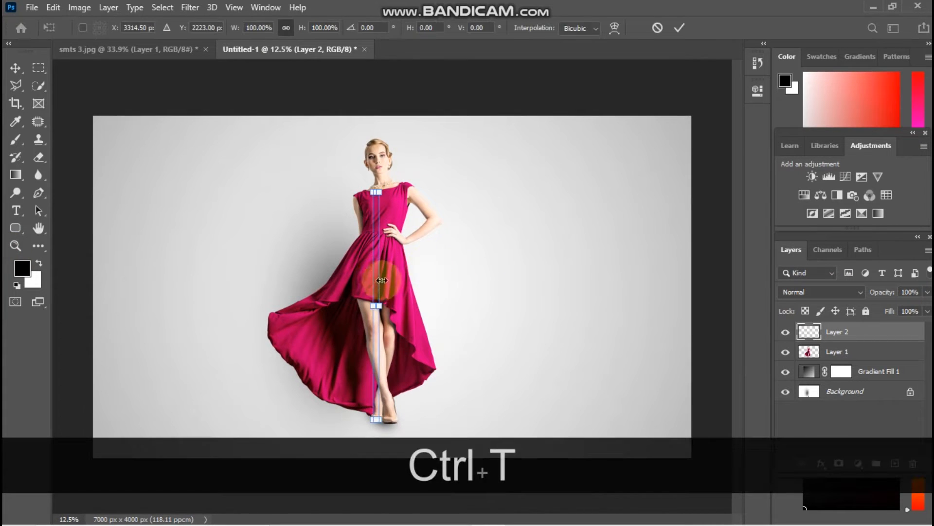
drag(381, 320, 697, 317)
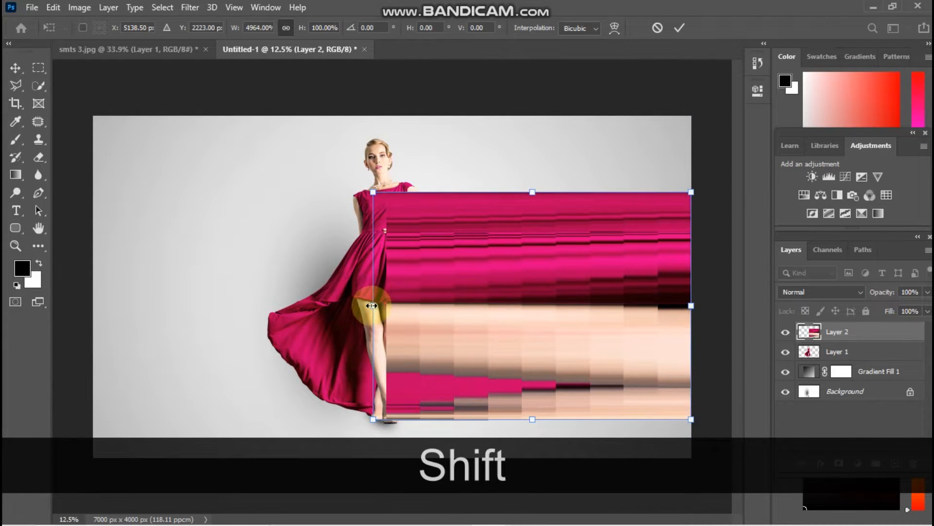
drag(371, 306, 67, 305)
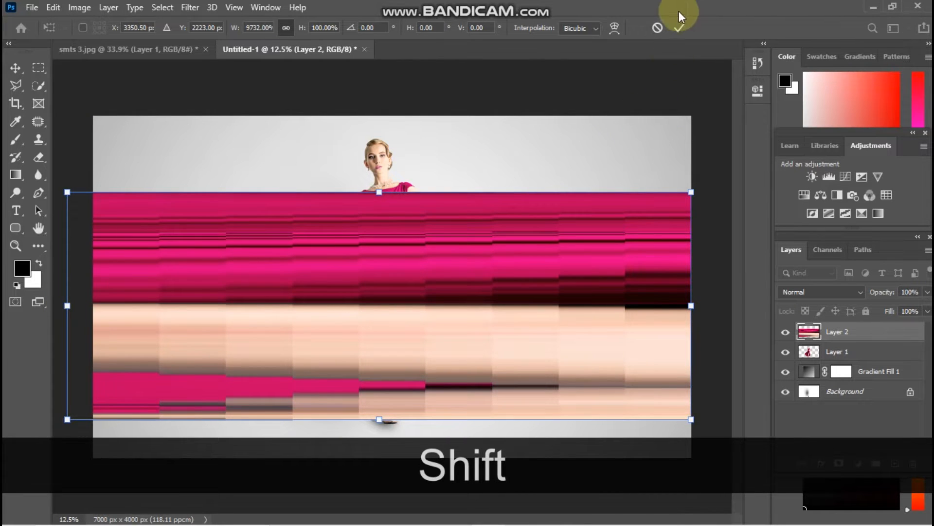
click(679, 28)
key(z)
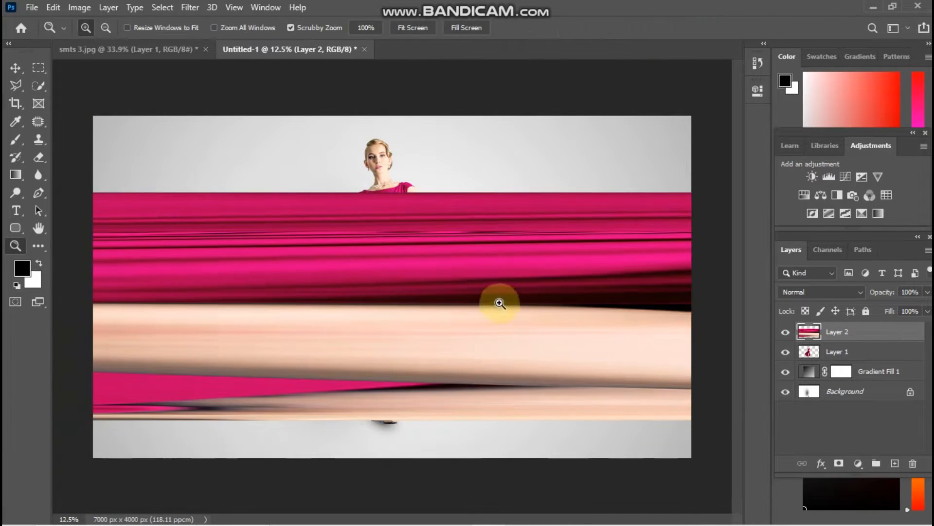
key(ctrl+t)
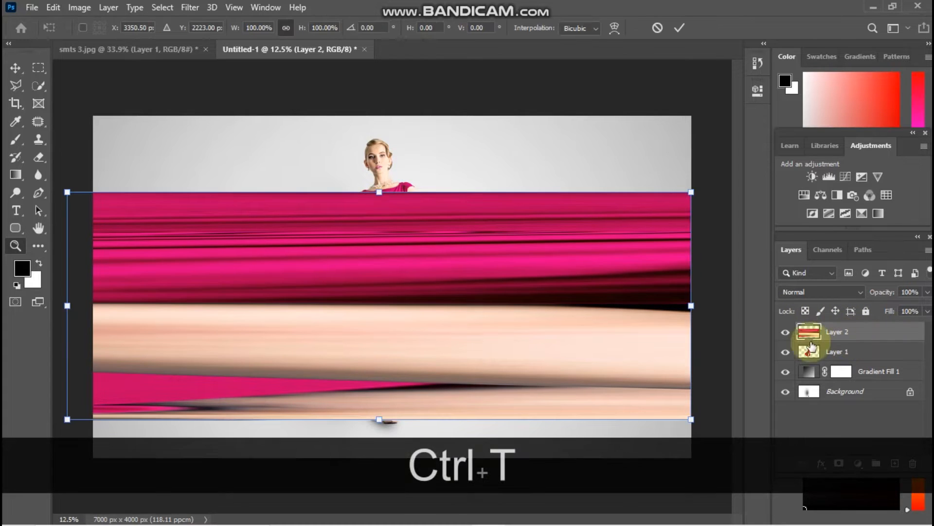
right_click(548, 331)
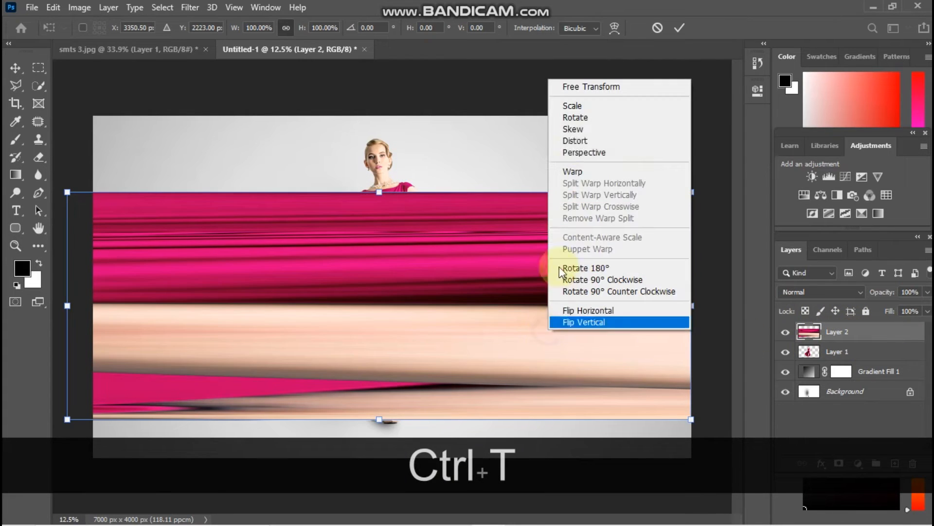
click(576, 117)
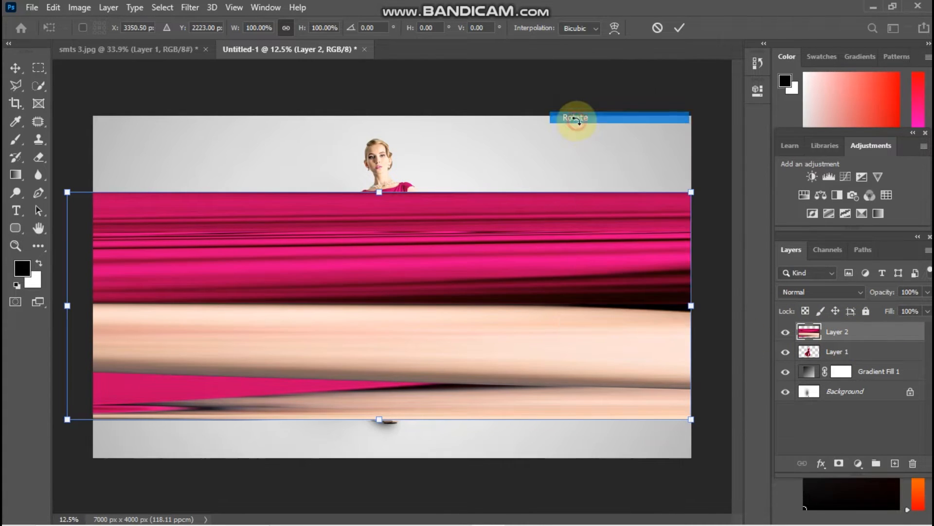
click(684, 22)
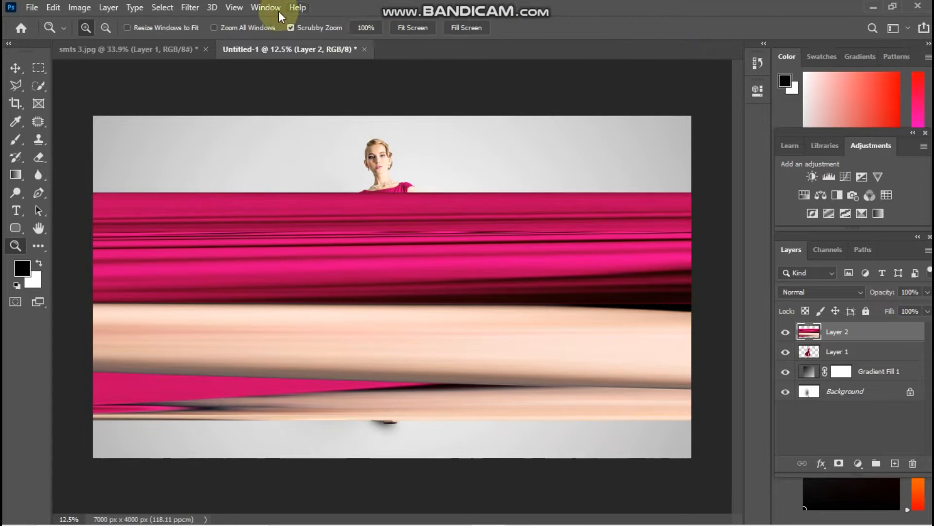
Apply the Polar Coordinates distortion to the stretched strip on Layer 2 with the Rectangular to Polar option
click(198, 7)
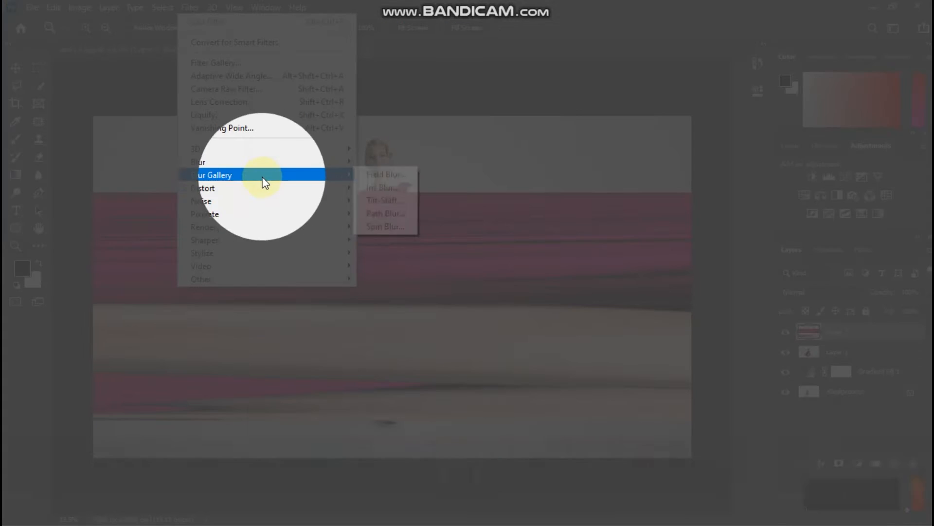
mouse_move(261, 189)
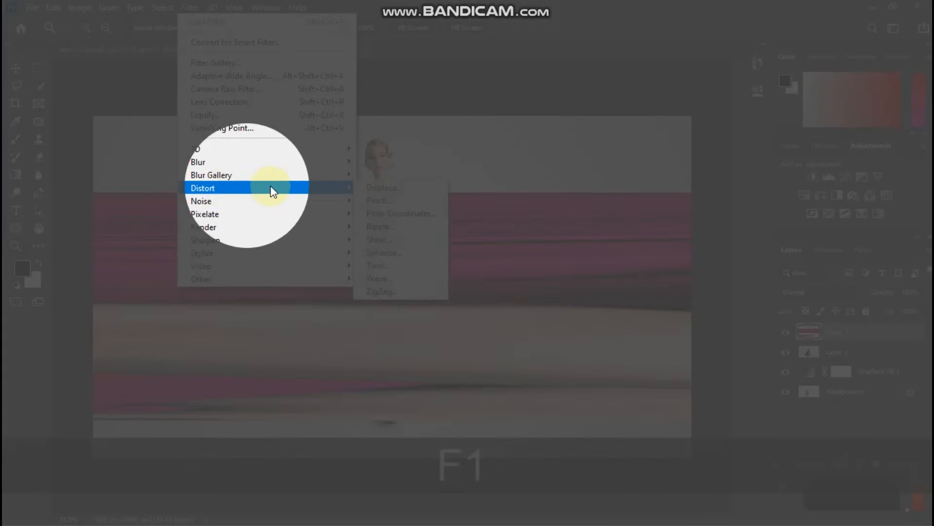
click(400, 214)
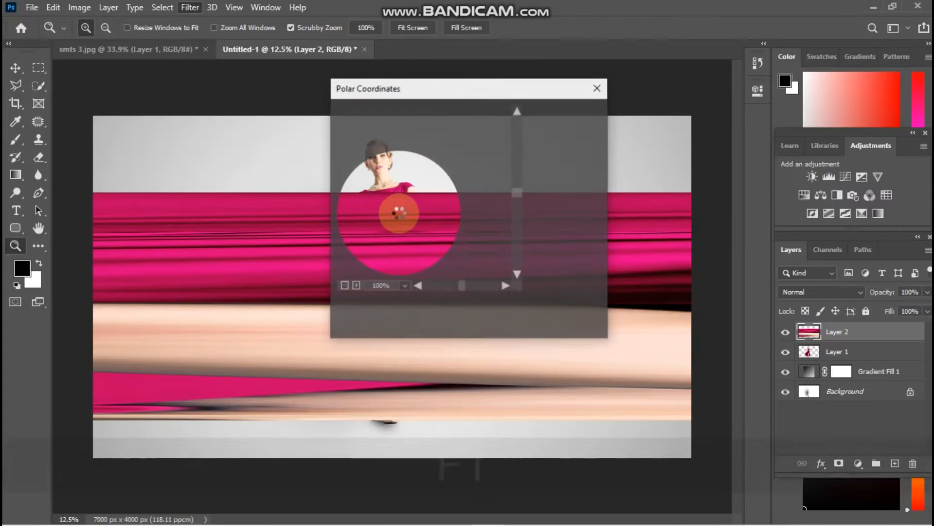
click(344, 286)
click(344, 286)
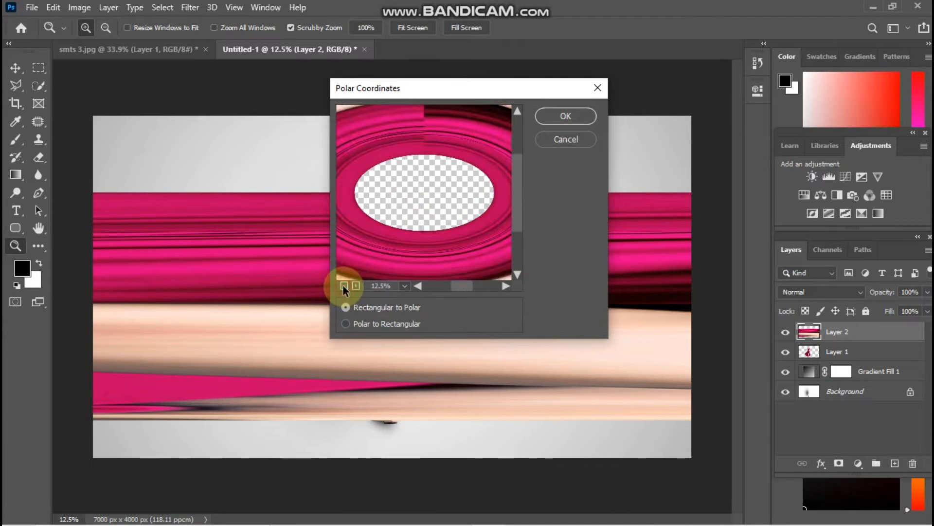
click(343, 286)
click(344, 286)
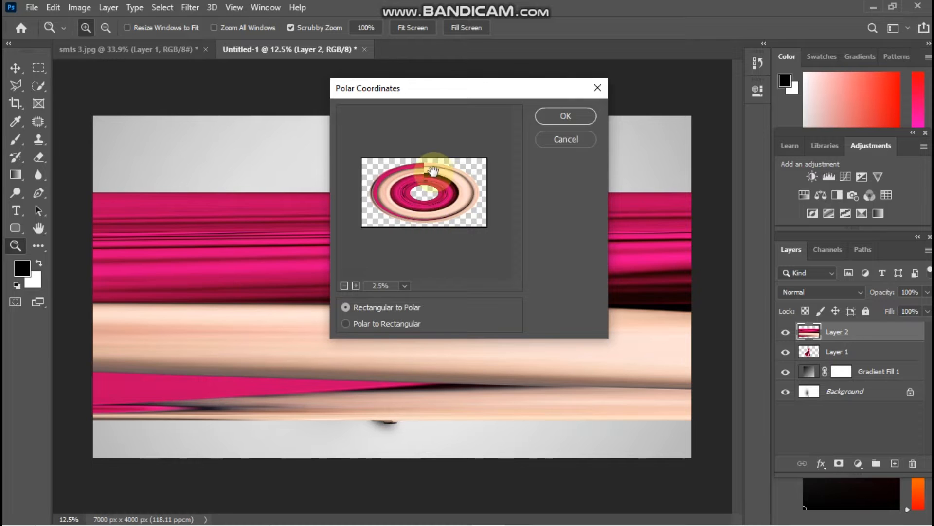
click(574, 114)
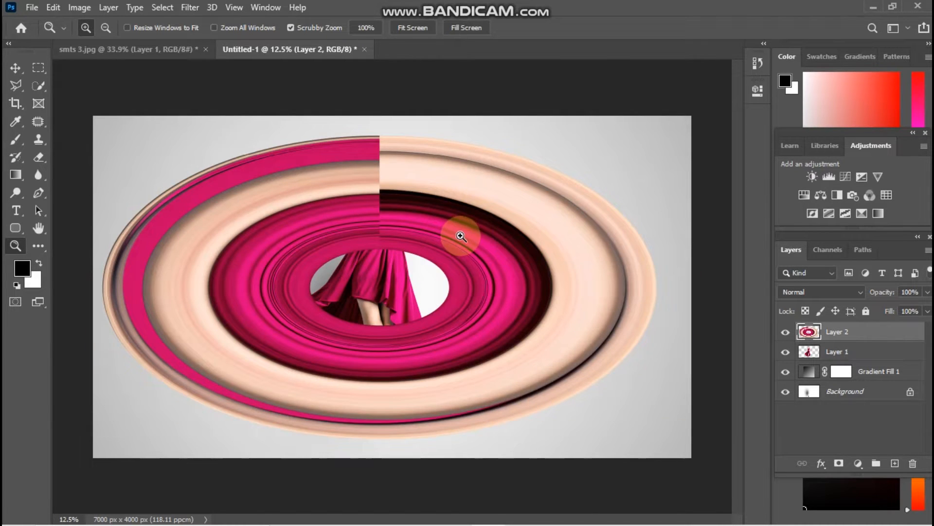
Transform the striped ellipse into a near-circular disc over the model, about 52.26% wide and 91.67% high
key(ctrl+t)
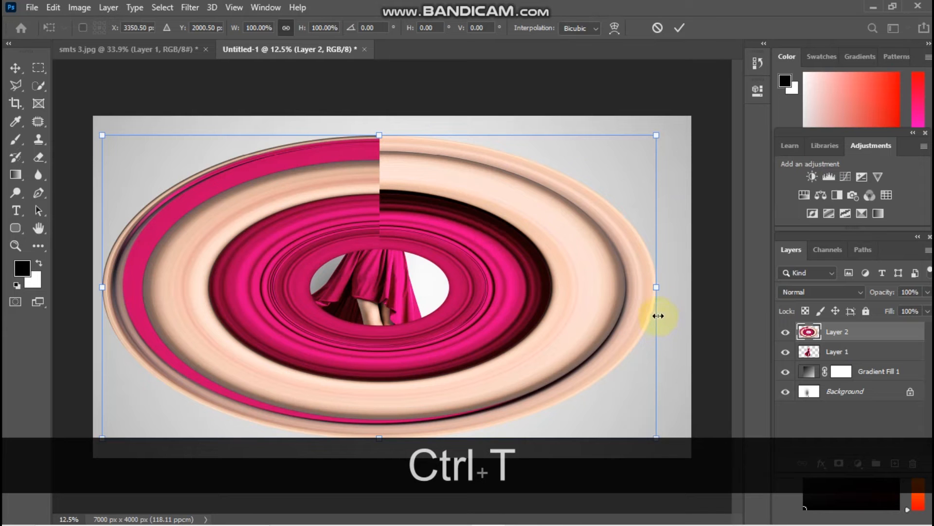
key(shift)
drag(657, 292, 448, 288)
drag(382, 287, 523, 287)
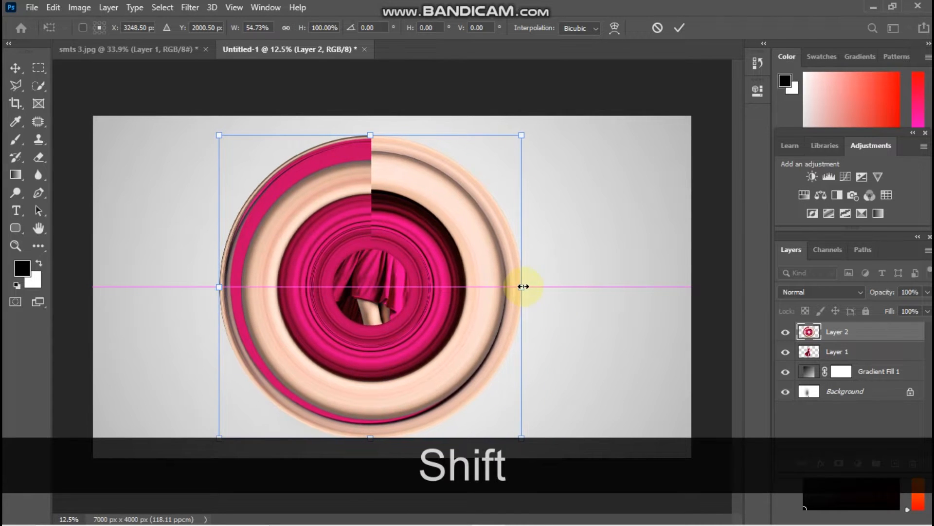
drag(449, 287, 419, 274)
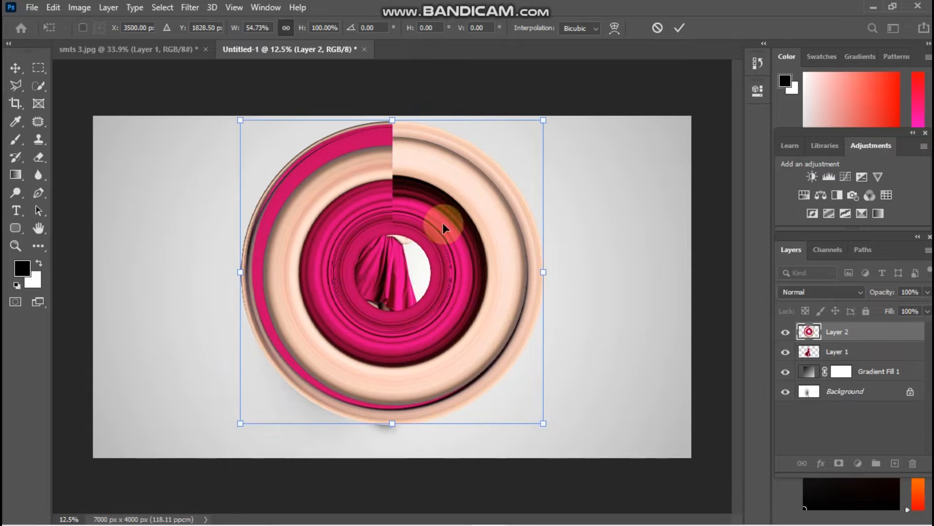
drag(541, 119, 527, 142)
drag(469, 158, 461, 147)
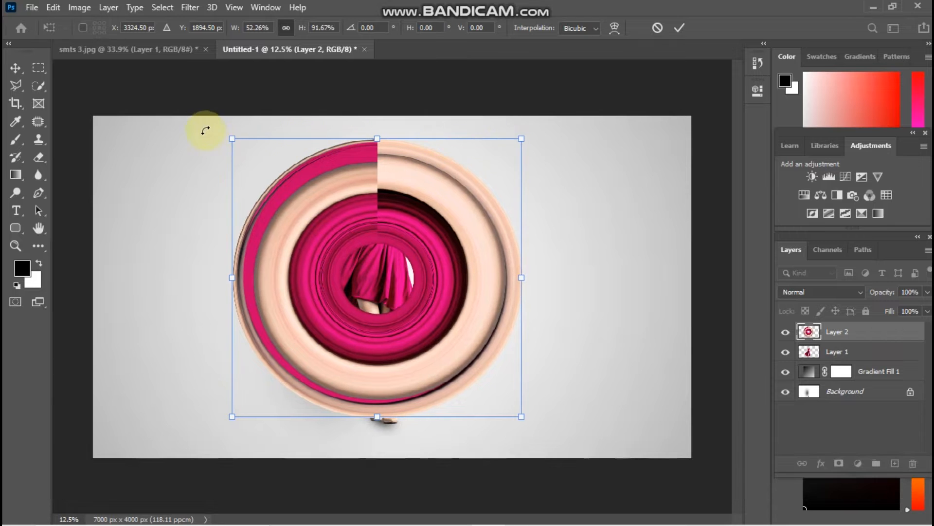
Rotate the disc to about -34.80°, adjust it to about 51.10% width and 96.13% height, and apply the transform
drag(203, 128, 166, 256)
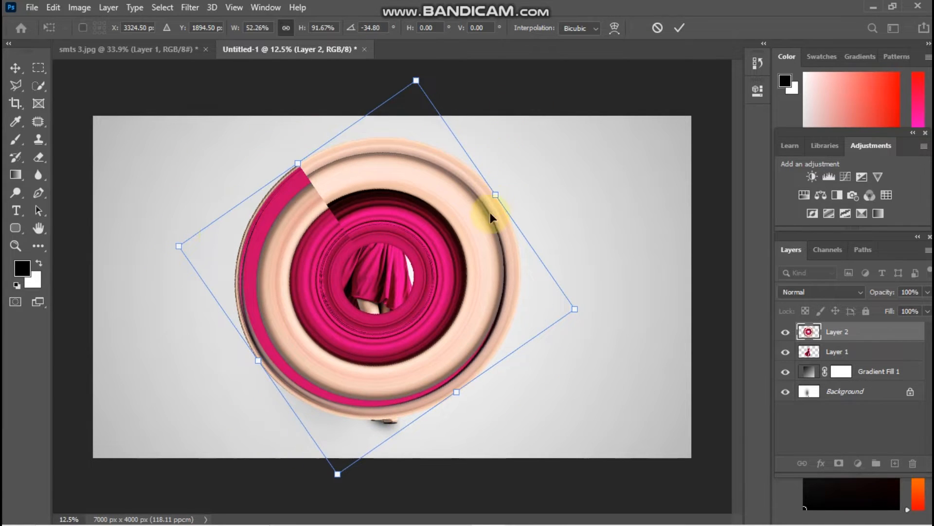
drag(495, 194, 489, 198)
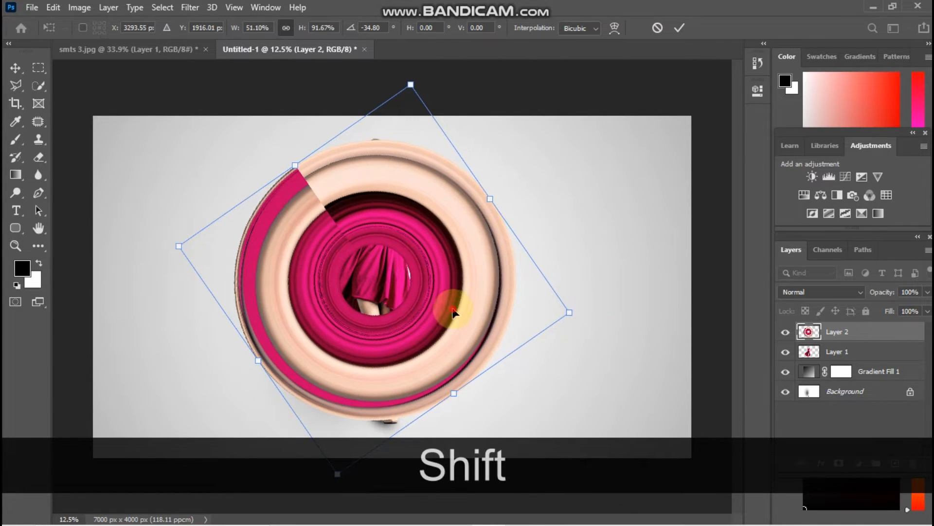
drag(452, 311, 450, 298)
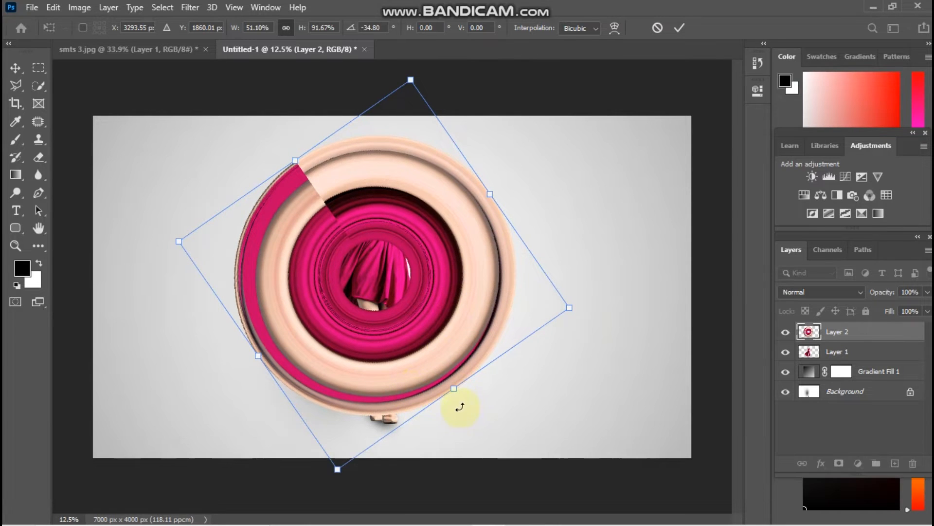
drag(454, 388, 461, 400)
drag(396, 353, 396, 360)
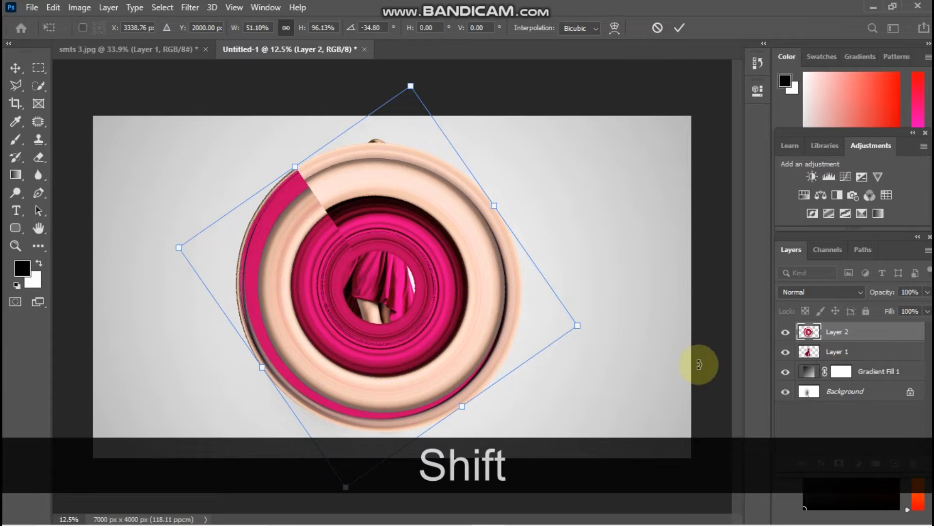
key(Return)
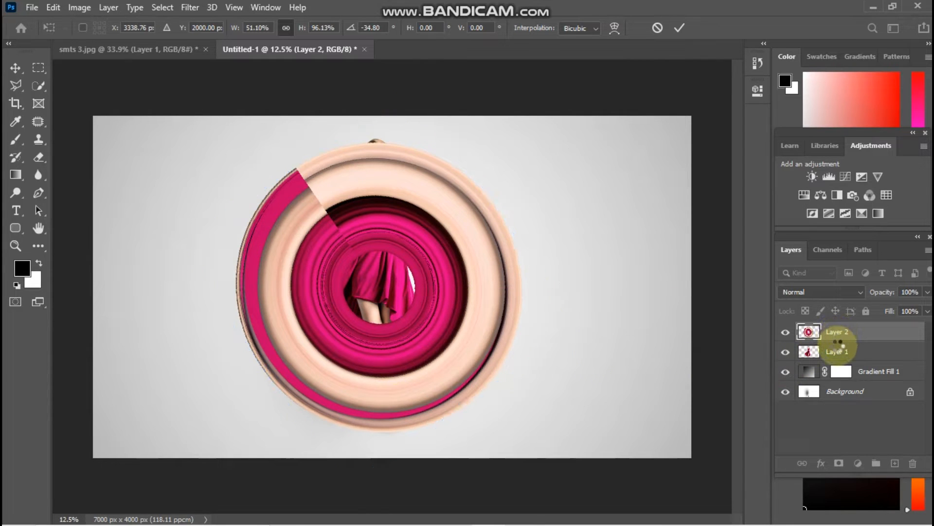
Move Layer 2 below Layer 1 and transform the disc, rotating it to about -166.93° with a height of about 102.12%
drag(843, 335, 837, 357)
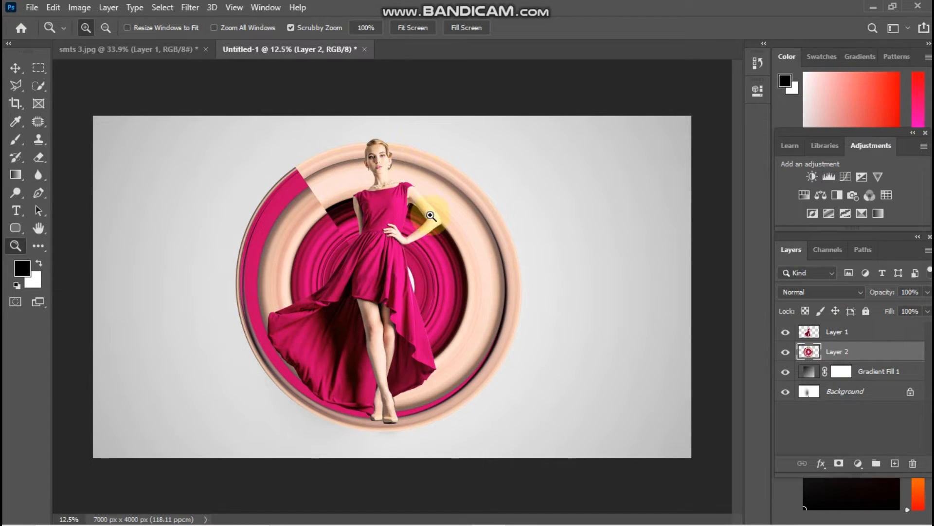
key(ctrl+t)
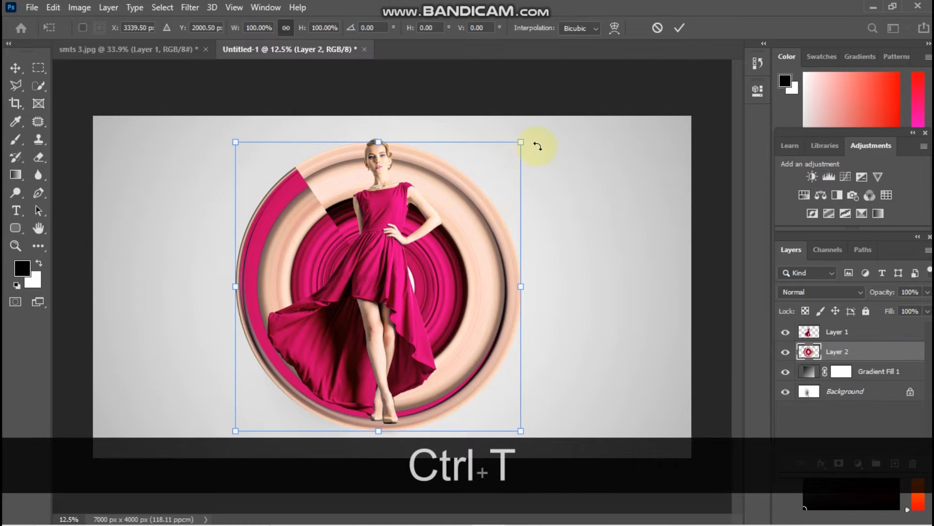
drag(537, 146, 191, 393)
drag(411, 144, 404, 139)
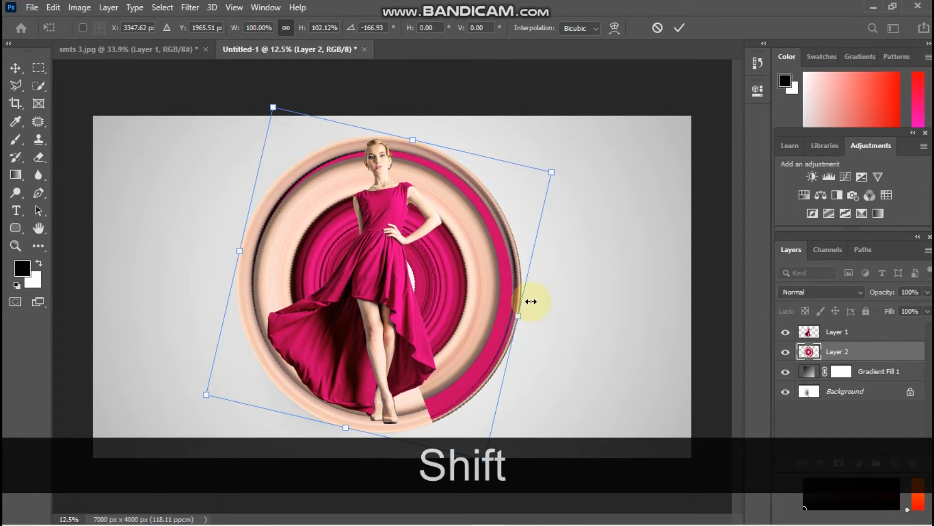
Resize the disc to about 97.66% width and 100.58% height, rotate it to about -62.08°, and apply the transform
drag(517, 314, 505, 313)
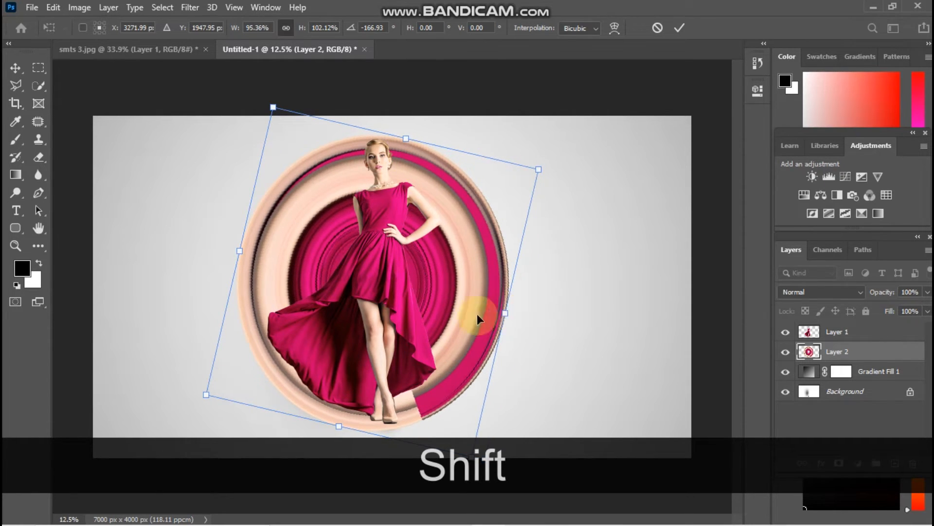
drag(340, 424, 350, 417)
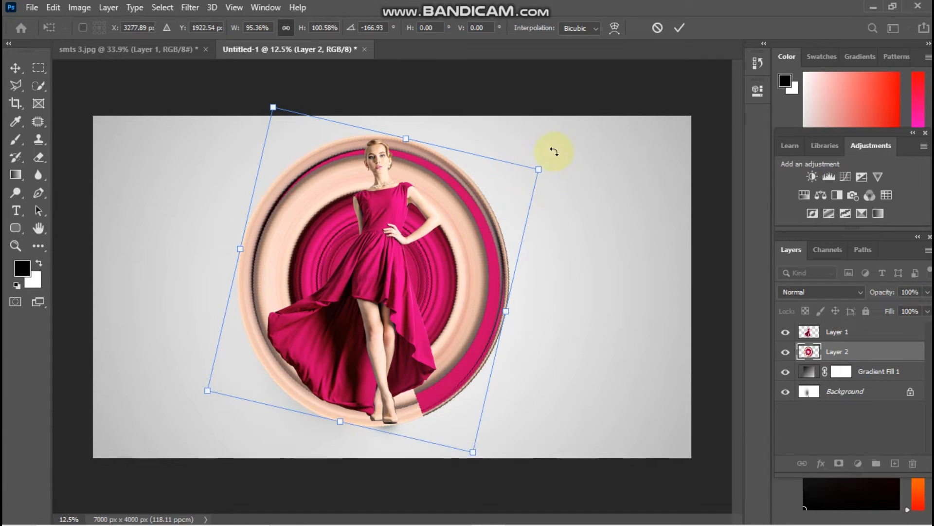
drag(553, 151, 396, 336)
drag(442, 160, 446, 154)
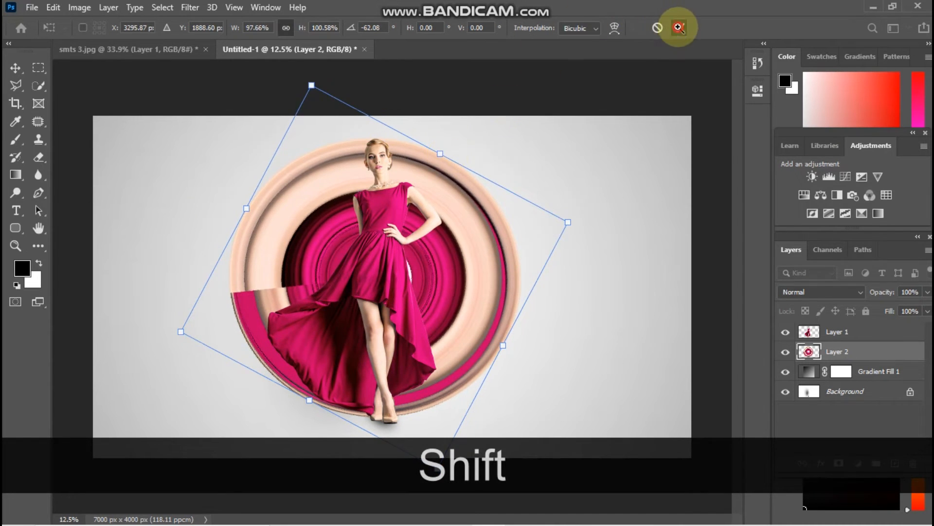
click(679, 28)
Add a layer mask to Layer 2 and set up a black Hard Round brush with 100% hardness
drag(417, 266, 437, 271)
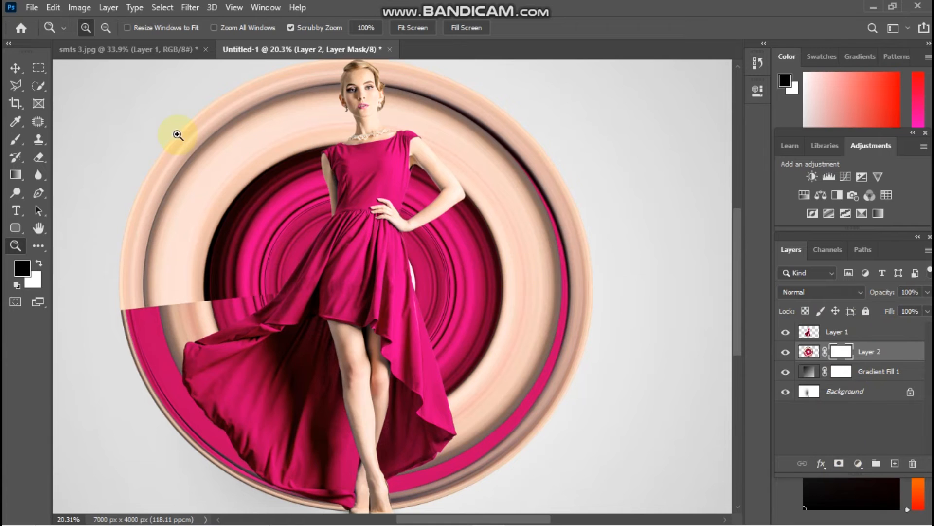
drag(374, 199, 346, 199)
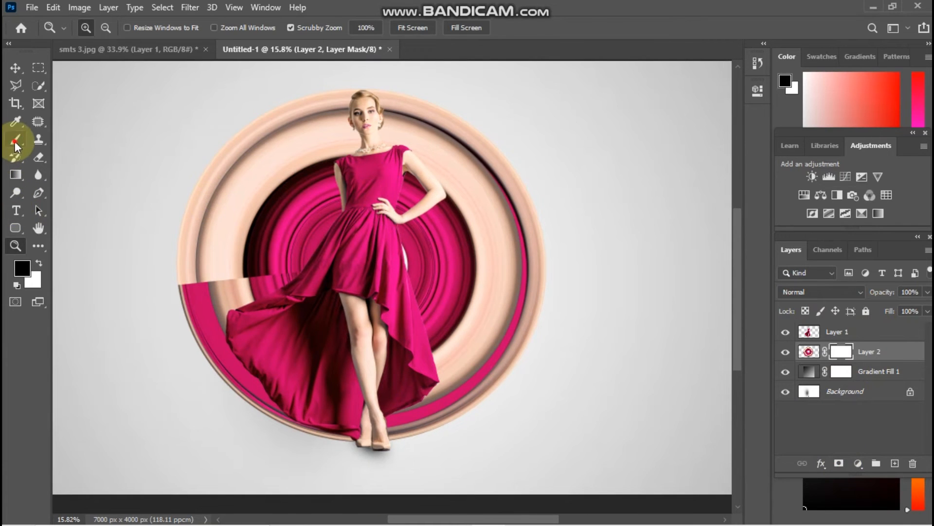
click(15, 142)
click(36, 265)
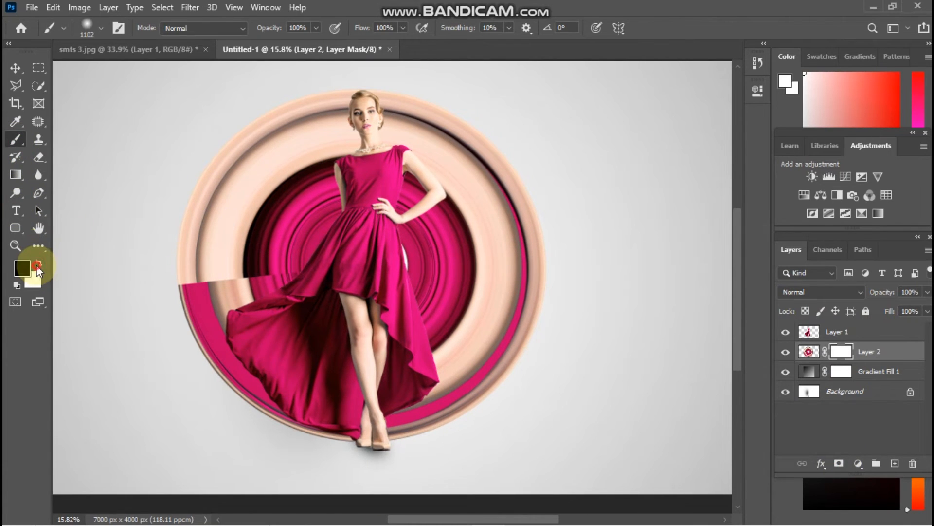
click(101, 29)
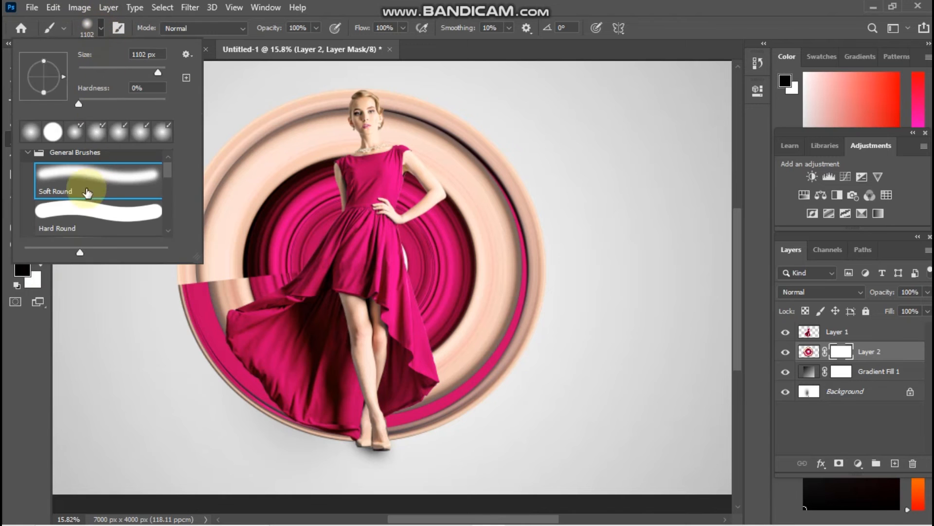
click(87, 225)
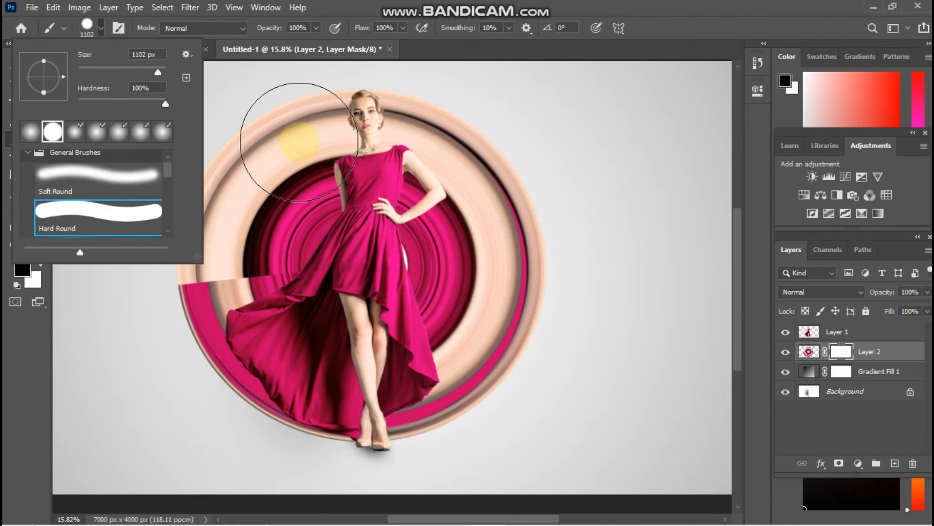
Paint black on Layer 2's mask to hide the half of the disc on the trailing-skirt side of the model
click(299, 141)
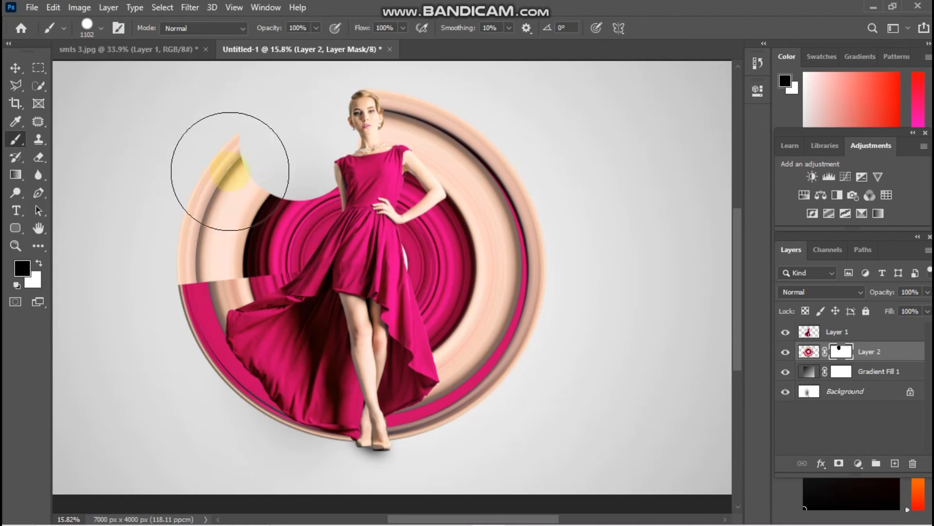
click(15, 245)
drag(377, 249, 363, 249)
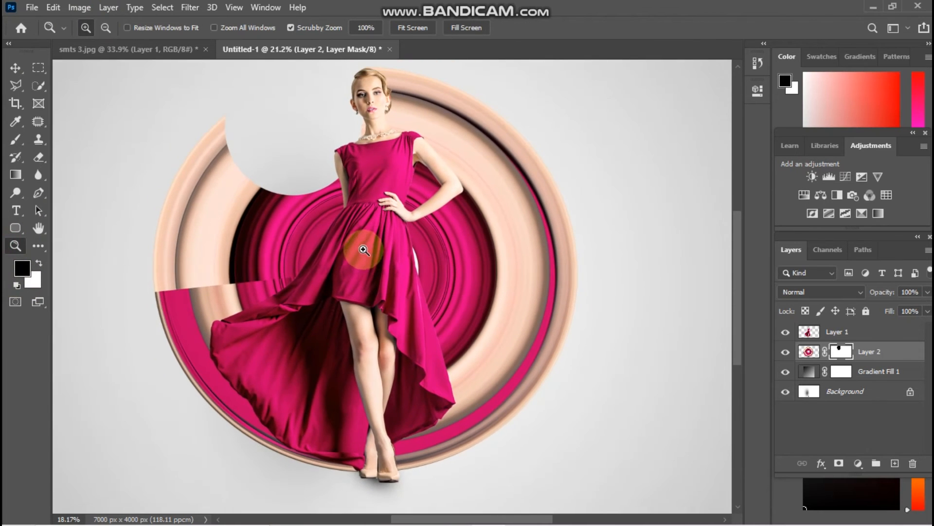
click(11, 142)
mouse_move(228, 127)
mouse_down()
mouse_move(250, 117)
mouse_move(306, 268)
mouse_move(277, 271)
mouse_move(234, 334)
mouse_move(188, 209)
mouse_move(248, 469)
mouse_up()
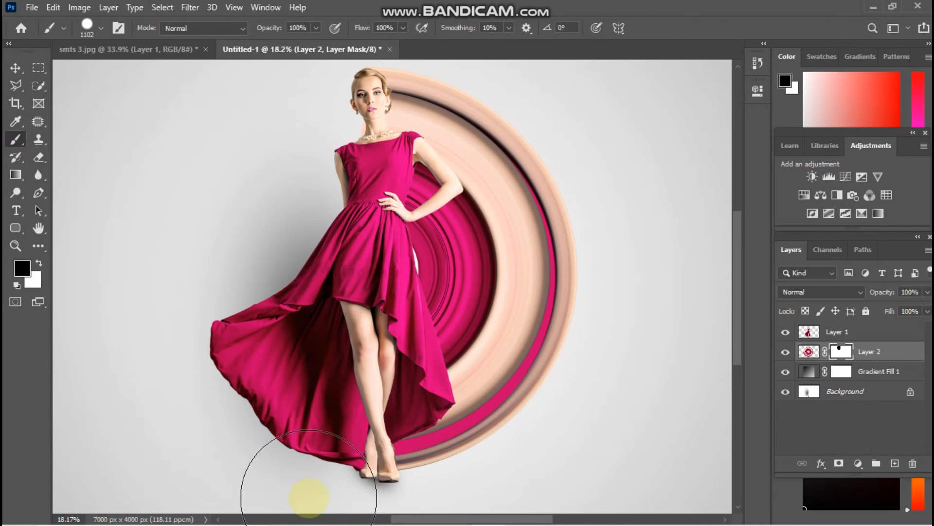
drag(309, 497, 250, 397)
Compare the whole composition with the masked disc on Layer 2 hidden and shown, and inspect the disc around the model
click(16, 245)
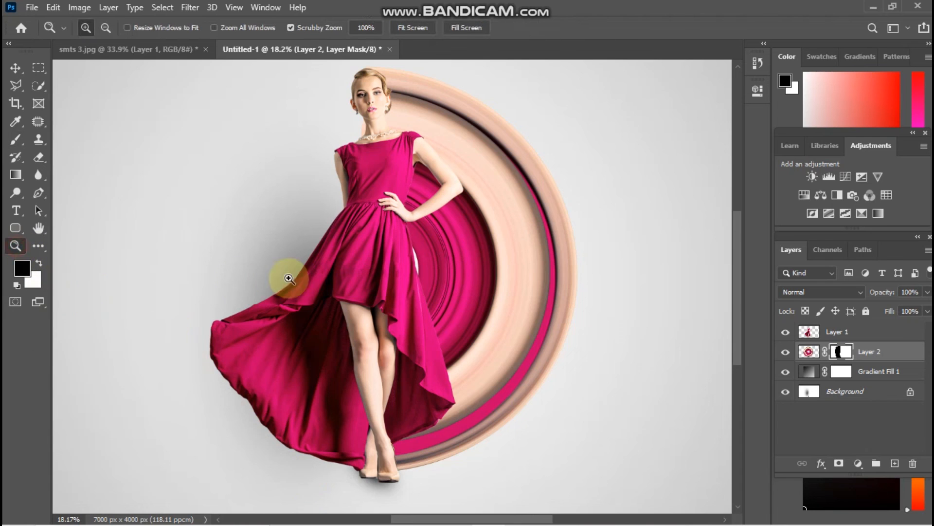
drag(434, 306, 398, 298)
click(413, 258)
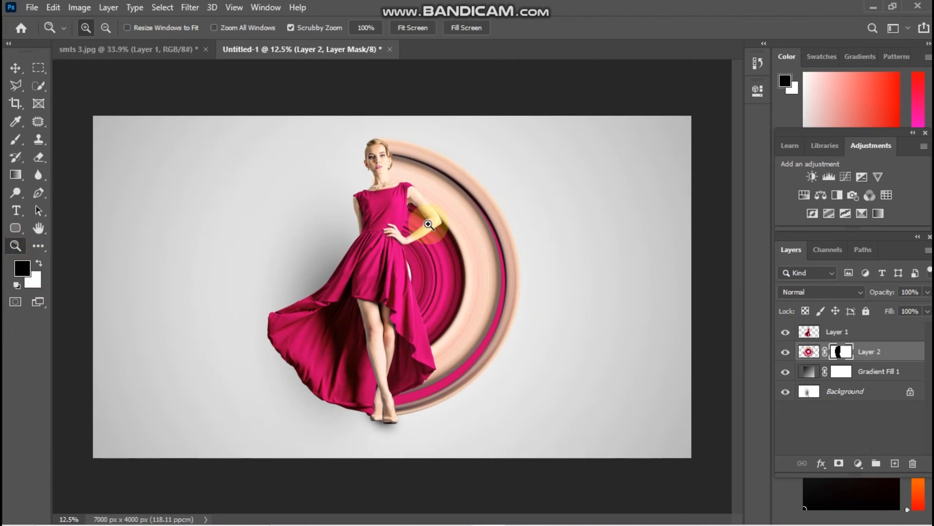
click(785, 351)
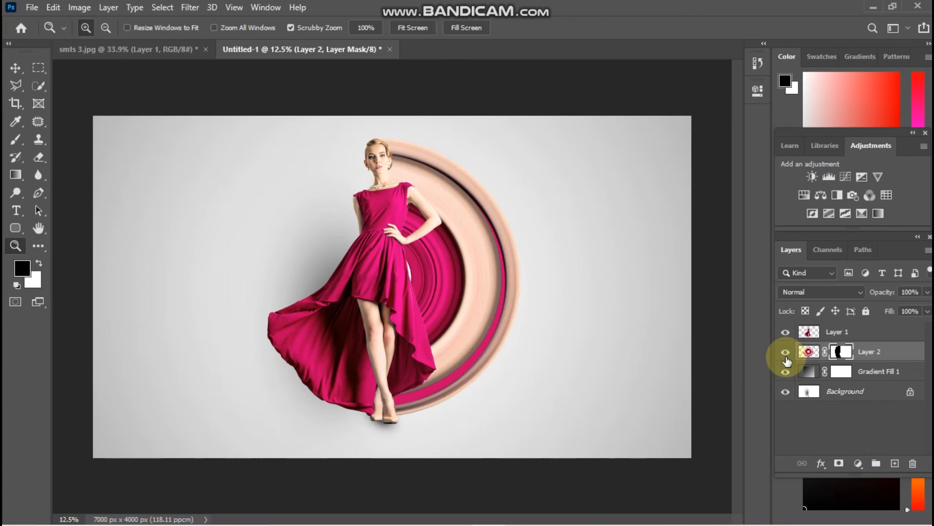
click(785, 352)
click(785, 352)
click(786, 352)
click(786, 354)
drag(417, 163, 463, 260)
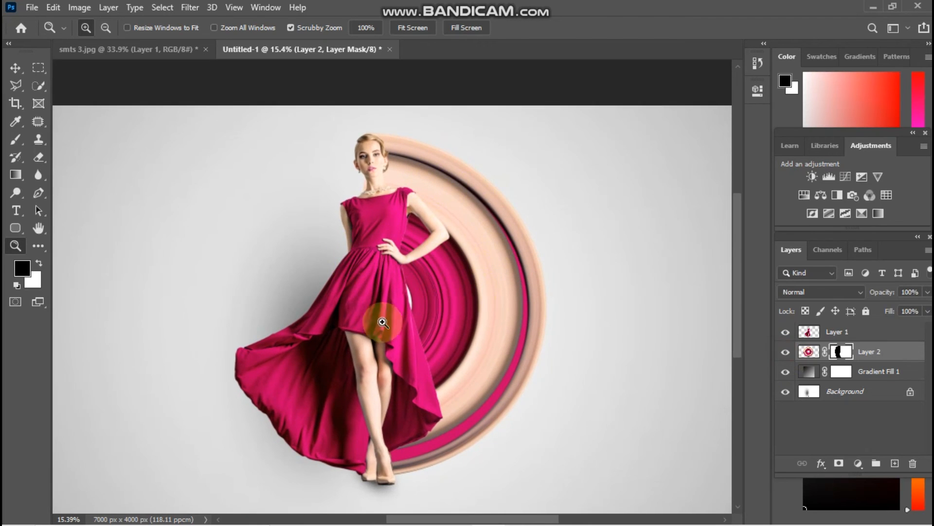